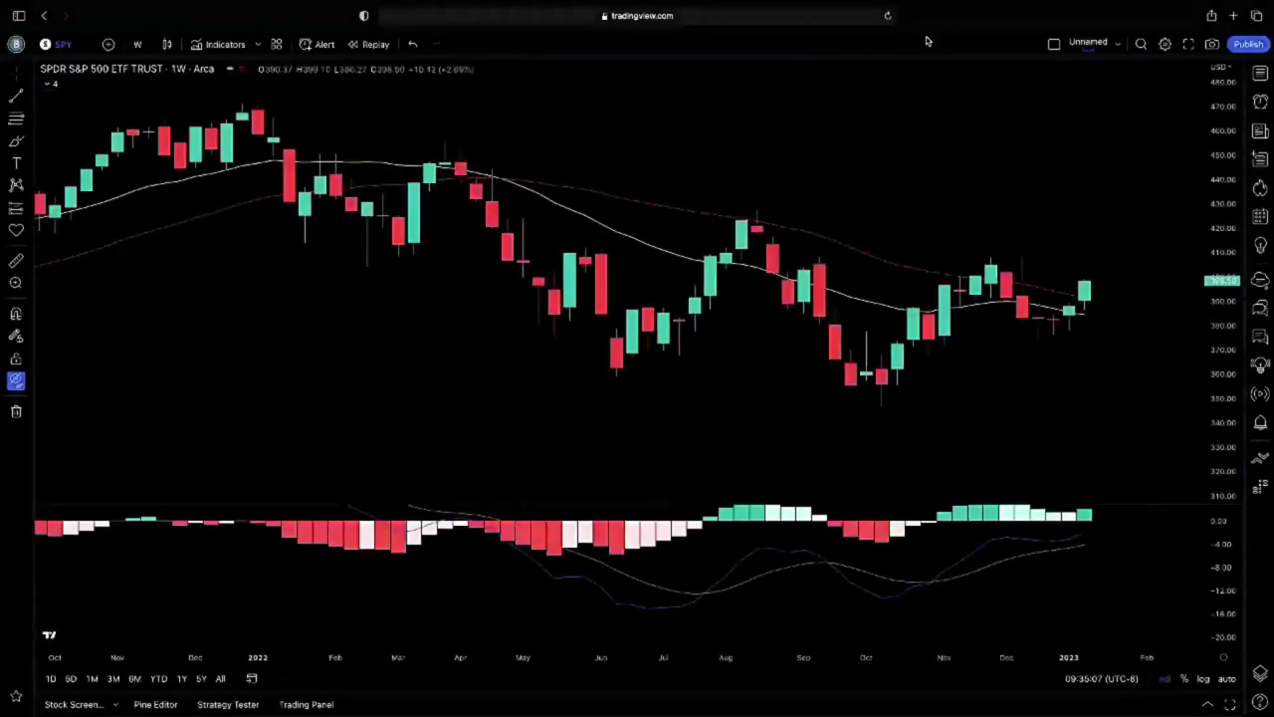
- Examine the latest weekly SPY candles against the two moving averages, marking the area around the averages' latest ends
scroll(1029, 162, "up", 5)
scroll(877, 148, "up", 5)
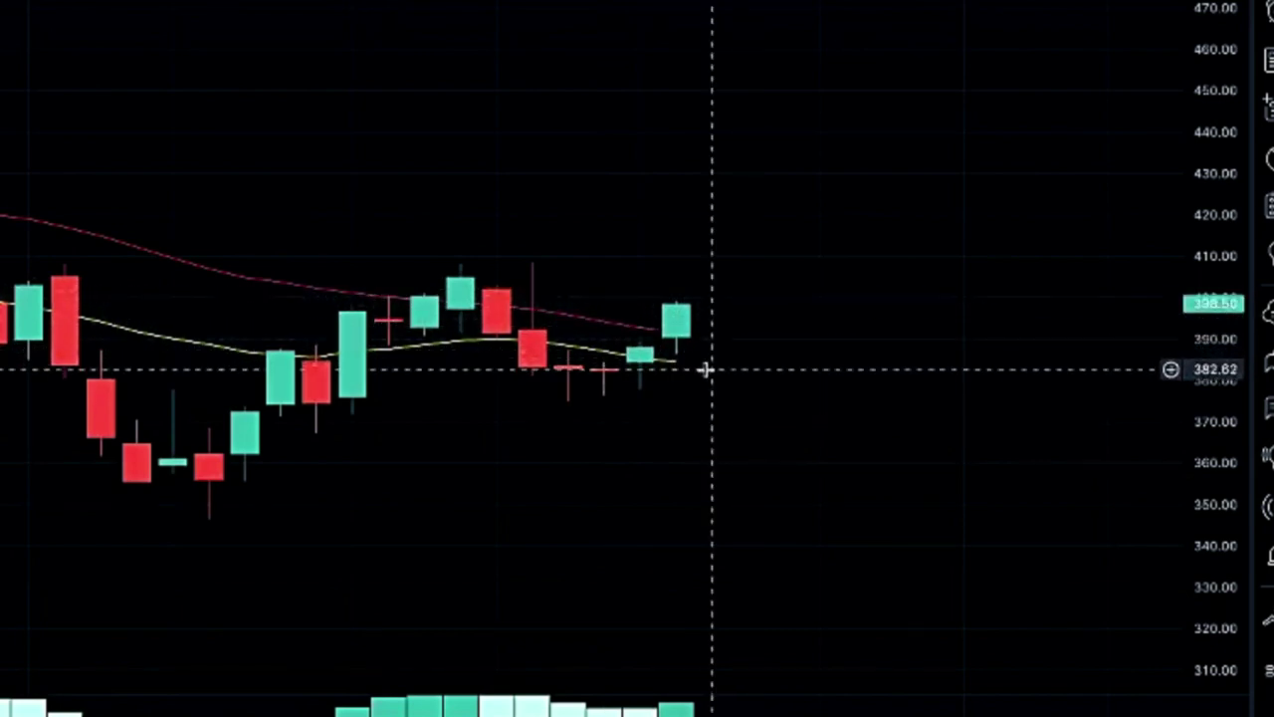
left_click_drag(657, 334, 715, 358)
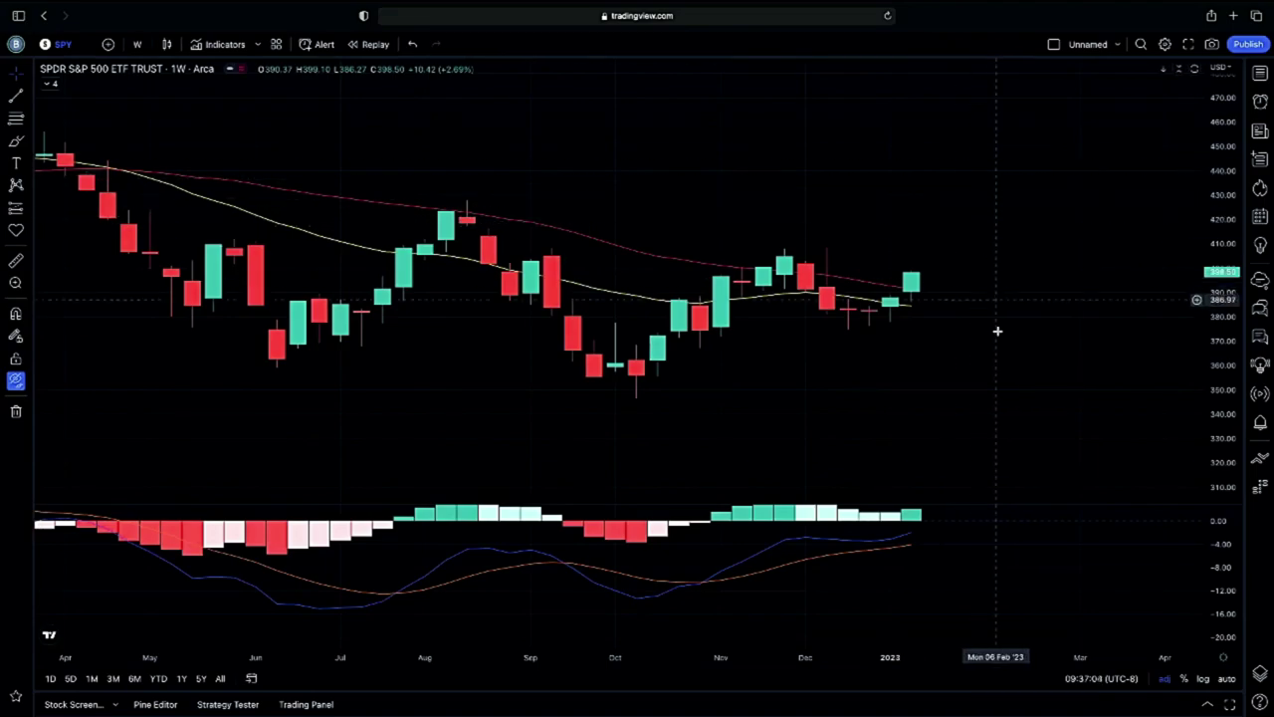
- Sketch rising projections of both weekly MACD lines in the maximized indicator pane, then clear them and restore the chart layout
left_click_drag(992, 531, 993, 545)
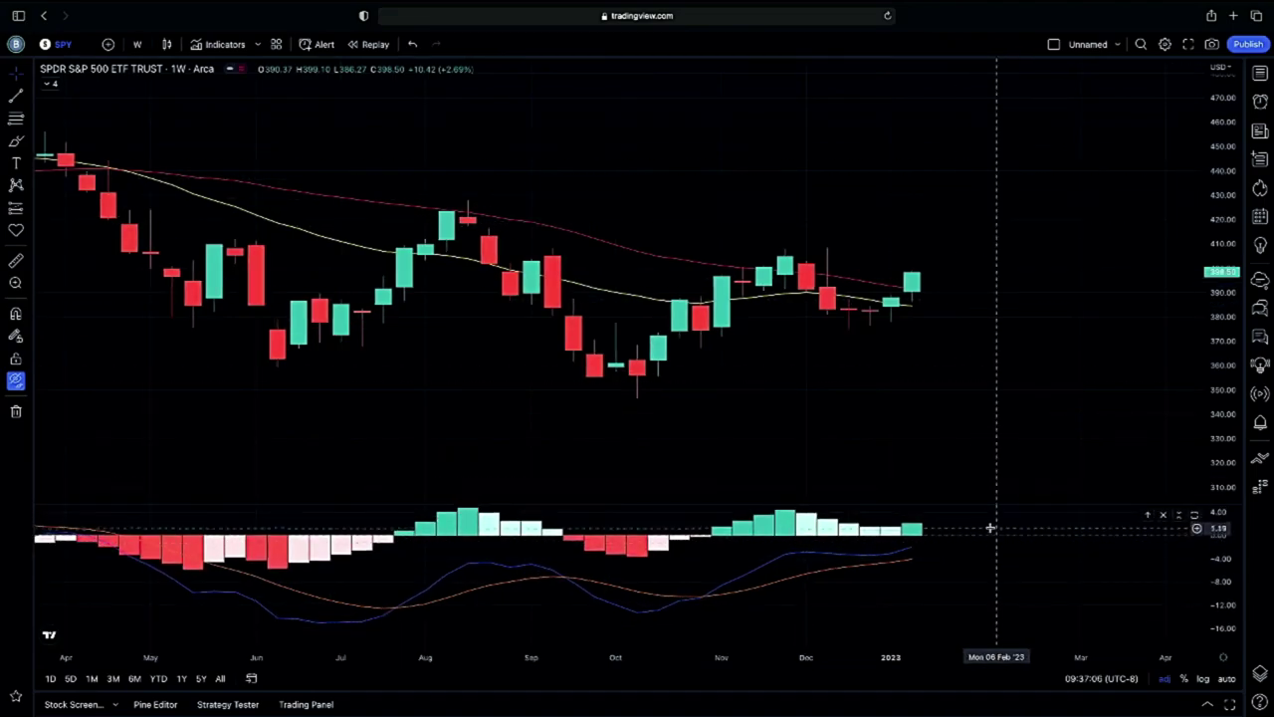
double_click(991, 522)
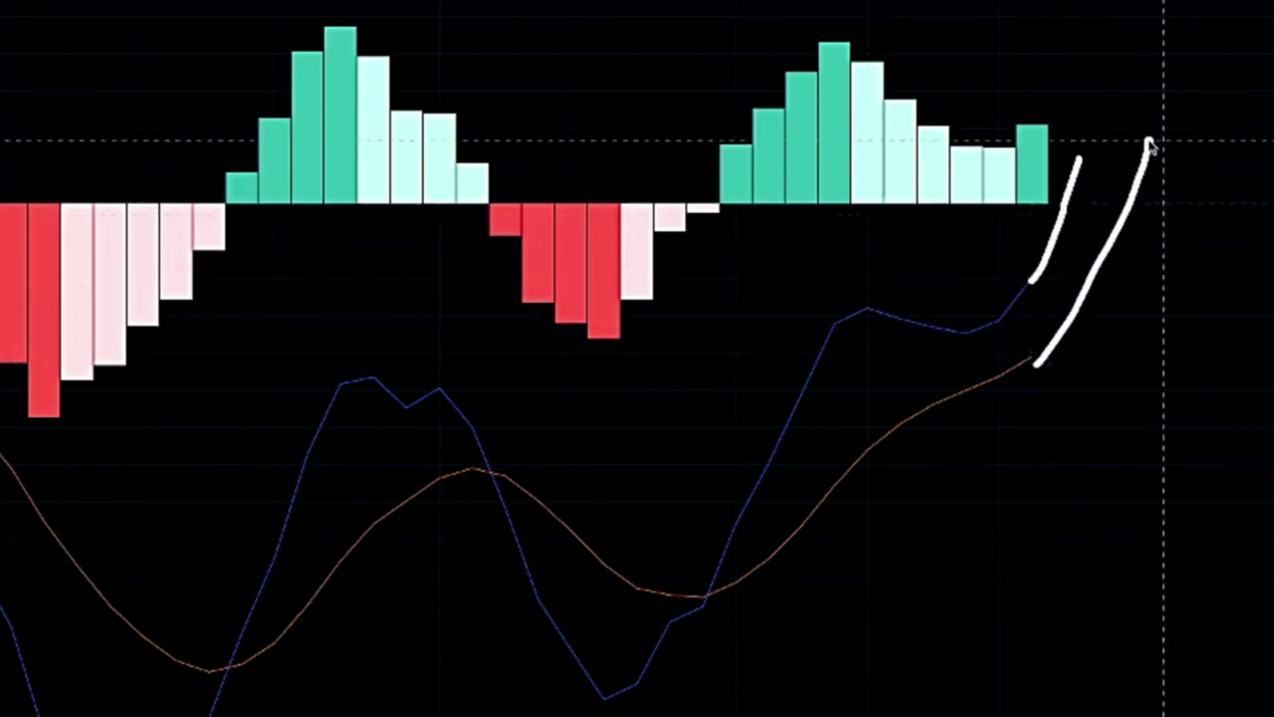
mouse_move(1035, 99)
left_mouse_down()
mouse_move(1106, 151)
mouse_move(1183, 235)
left_mouse_up()
key("Escape")
double_click(1199, 169)
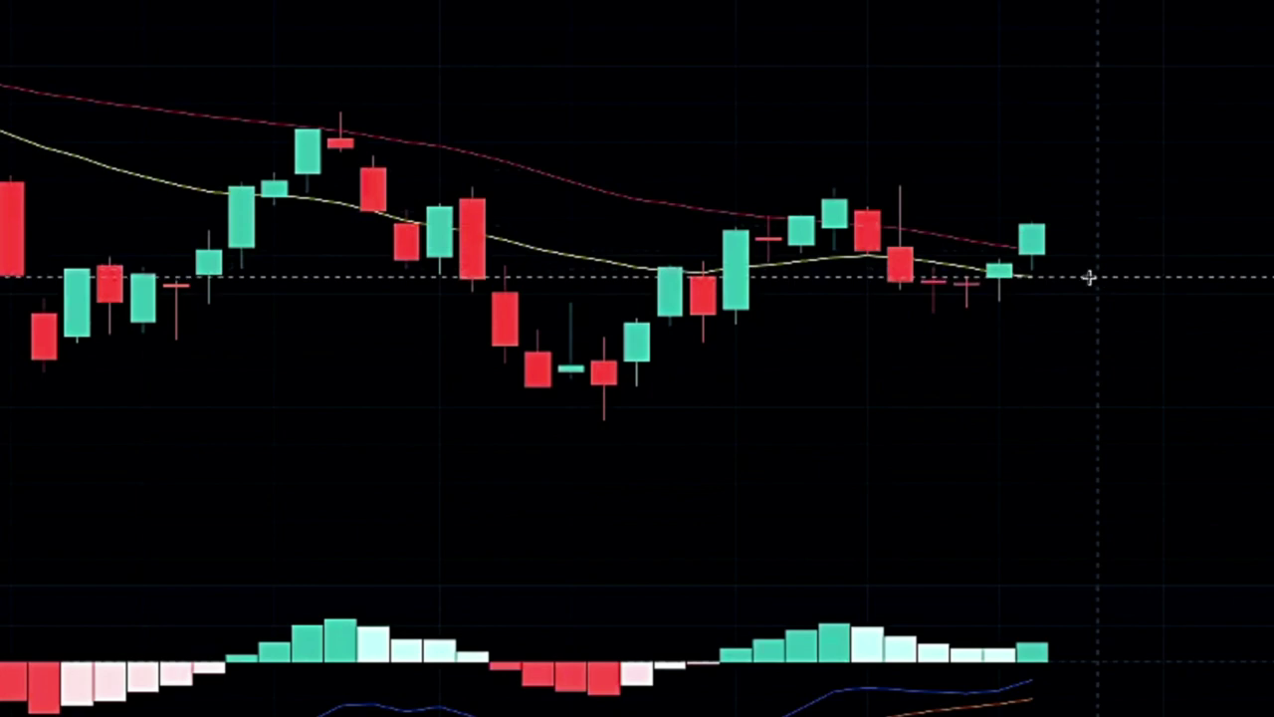
- Switch the SPY chart to the 1 day interval and show the hidden drawings
left_click(109, 34)
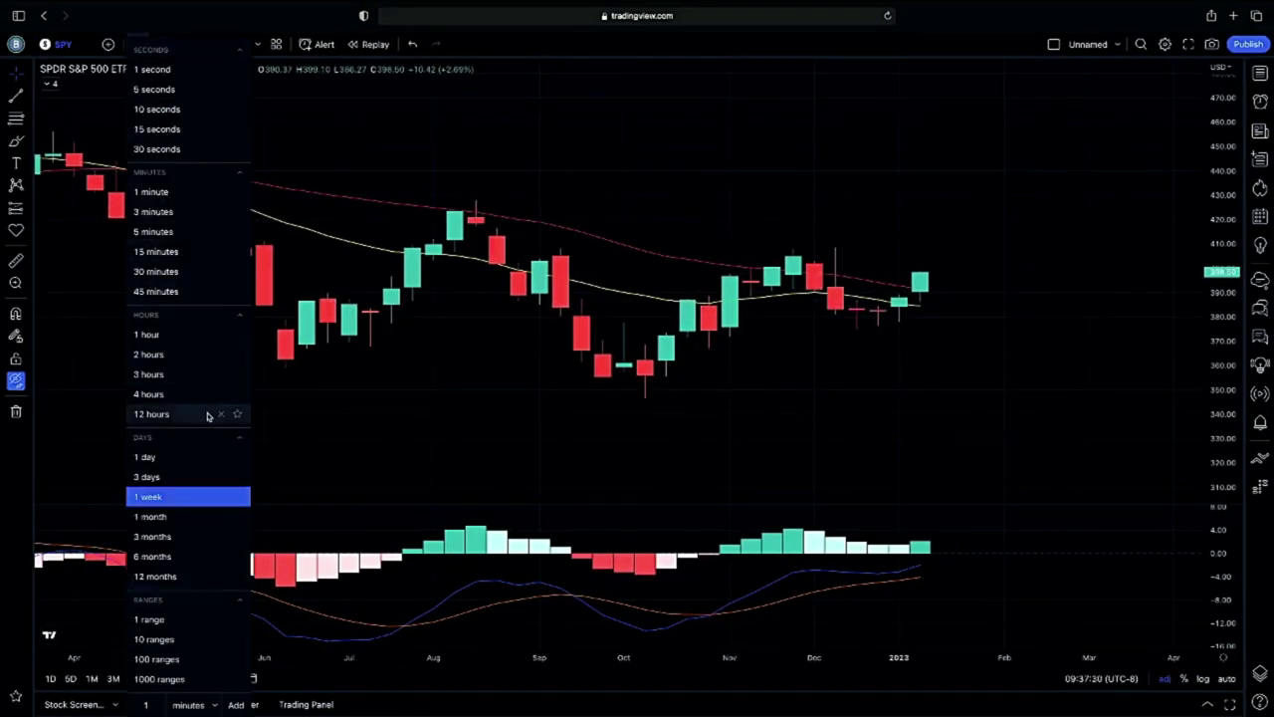
left_click(199, 456)
scroll(893, 403, "down", 3)
left_click(16, 380)
- Examine the daily price against the descending channel's upper line, boxing the August and December 2022 touches
scroll(1062, 385, "down", 4)
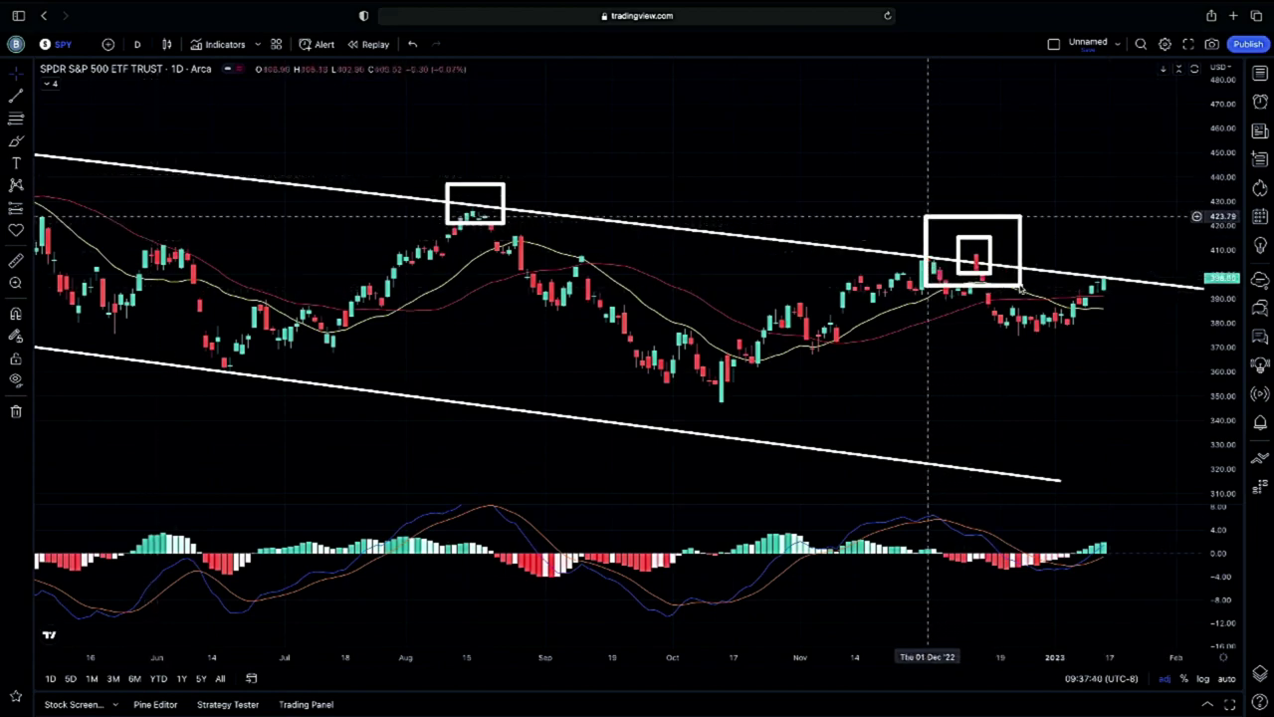
scroll(971, 239, "down", 5)
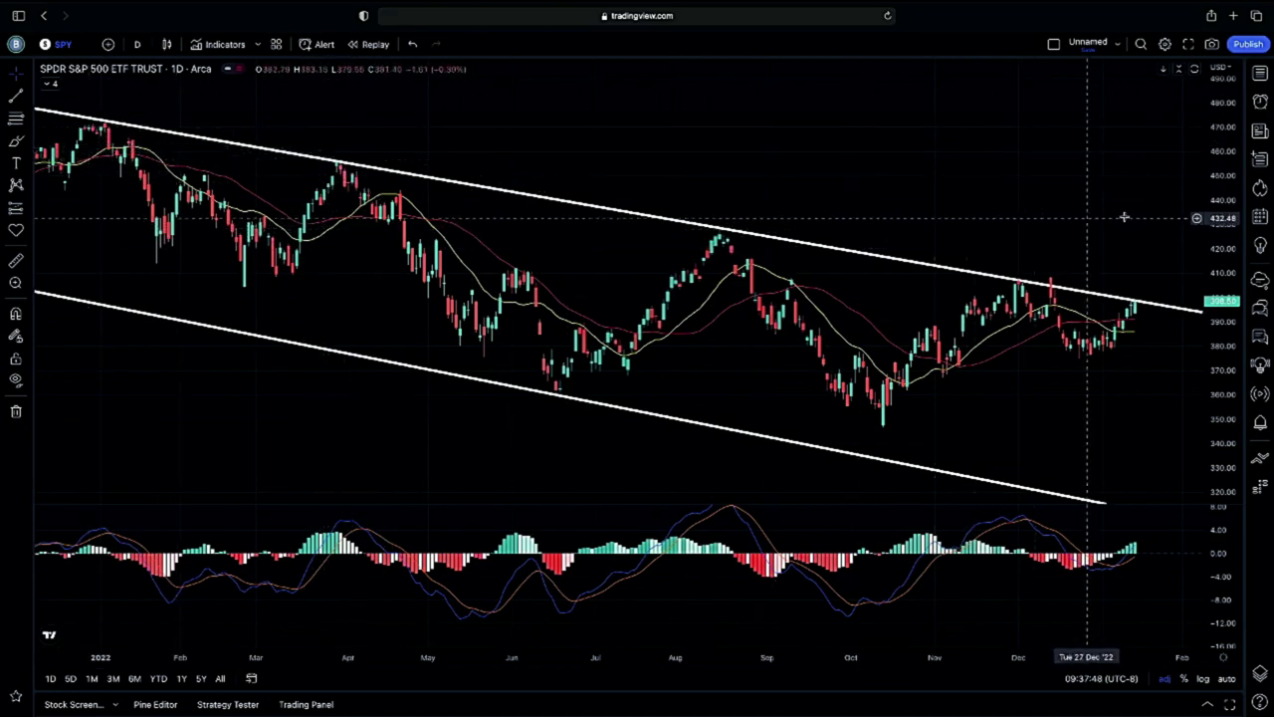
left_click_drag(1104, 217, 794, 209)
scroll(756, 215, "up", 4)
left_click_drag(703, 235, 913, 243)
left_click_drag(1229, 389, 1228, 336)
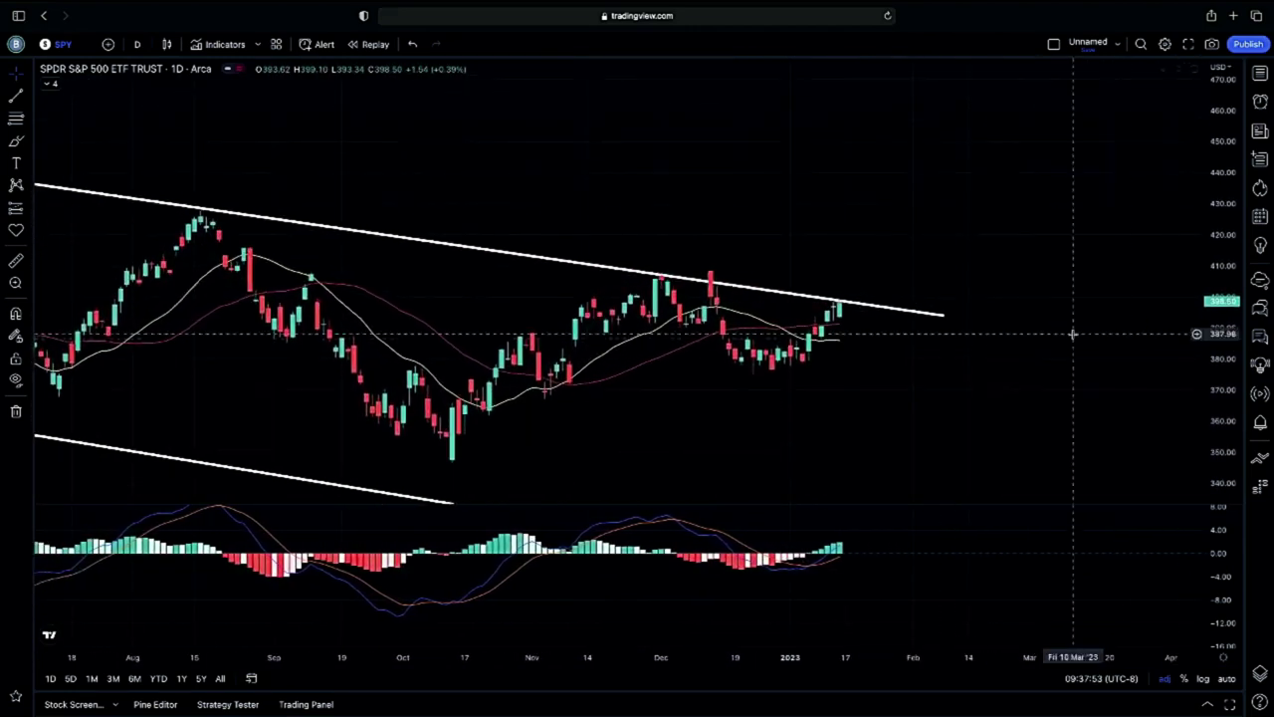
- Sketch three projected candles just above the channel's upper line after the latest candle and frame them with a box
scroll(1006, 308, "up", 3)
left_click_drag(937, 269, 1092, 276)
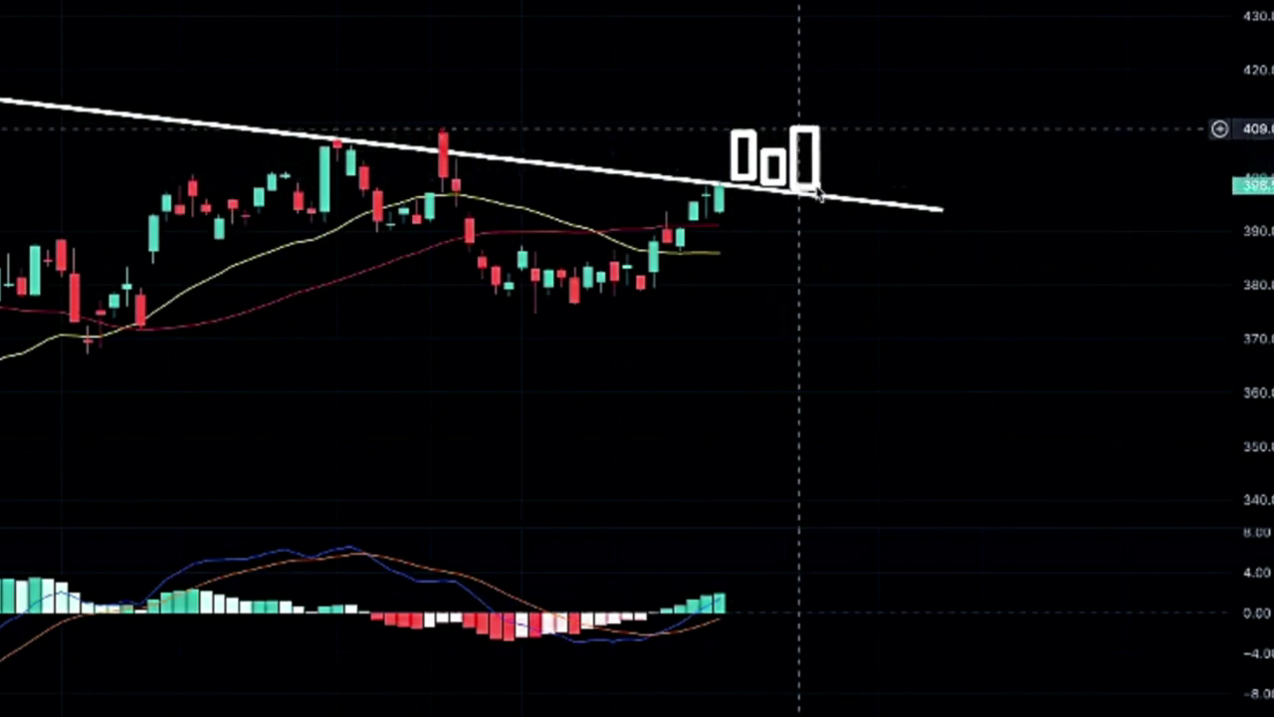
left_click_drag(683, 91, 852, 208)
left_click_drag(654, 57, 878, 227)
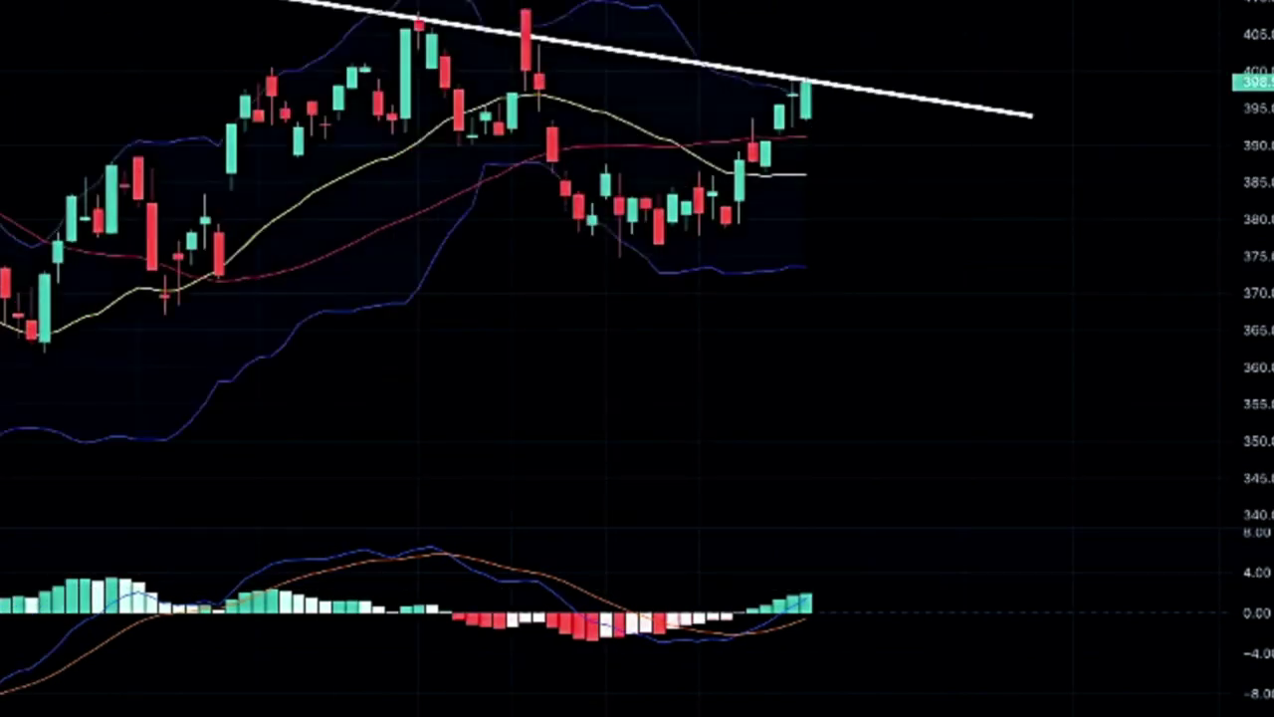
- Sketch projected candles beyond the upper Bollinger Band next to the latest daily candle, and collapse the indicator legend
scroll(589, 256, "up", 4)
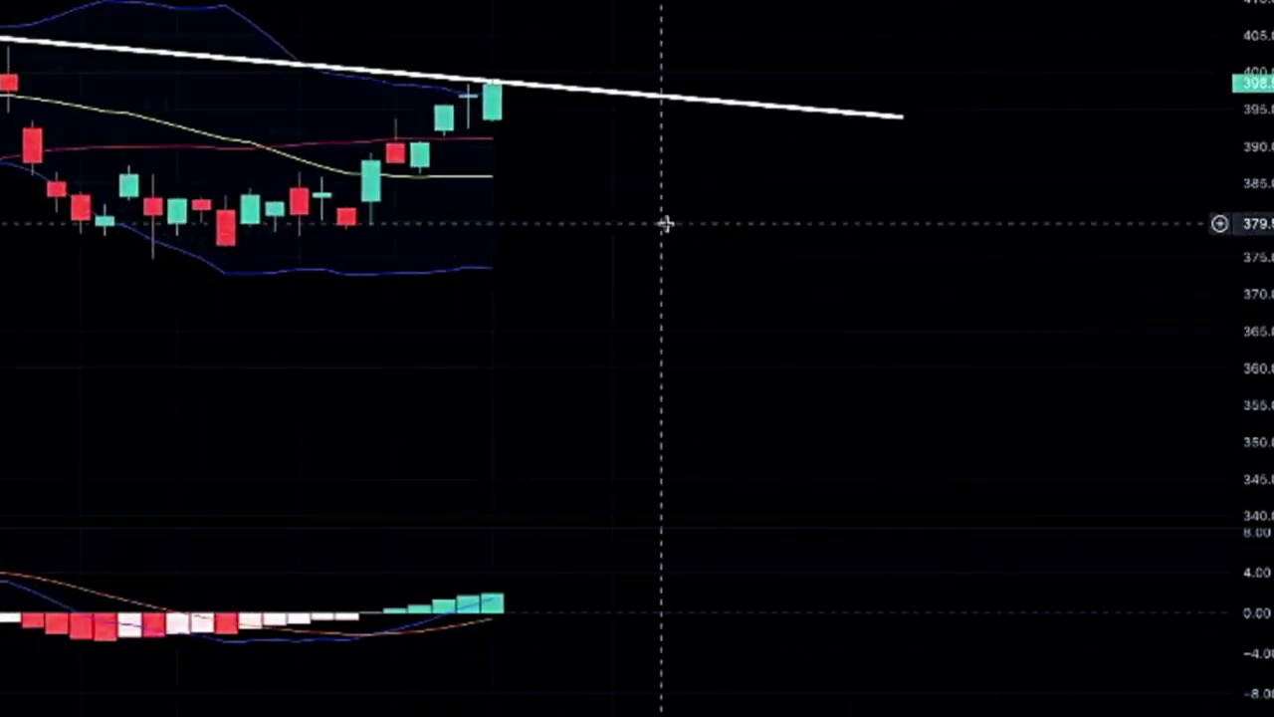
scroll(659, 218, "left", 1)
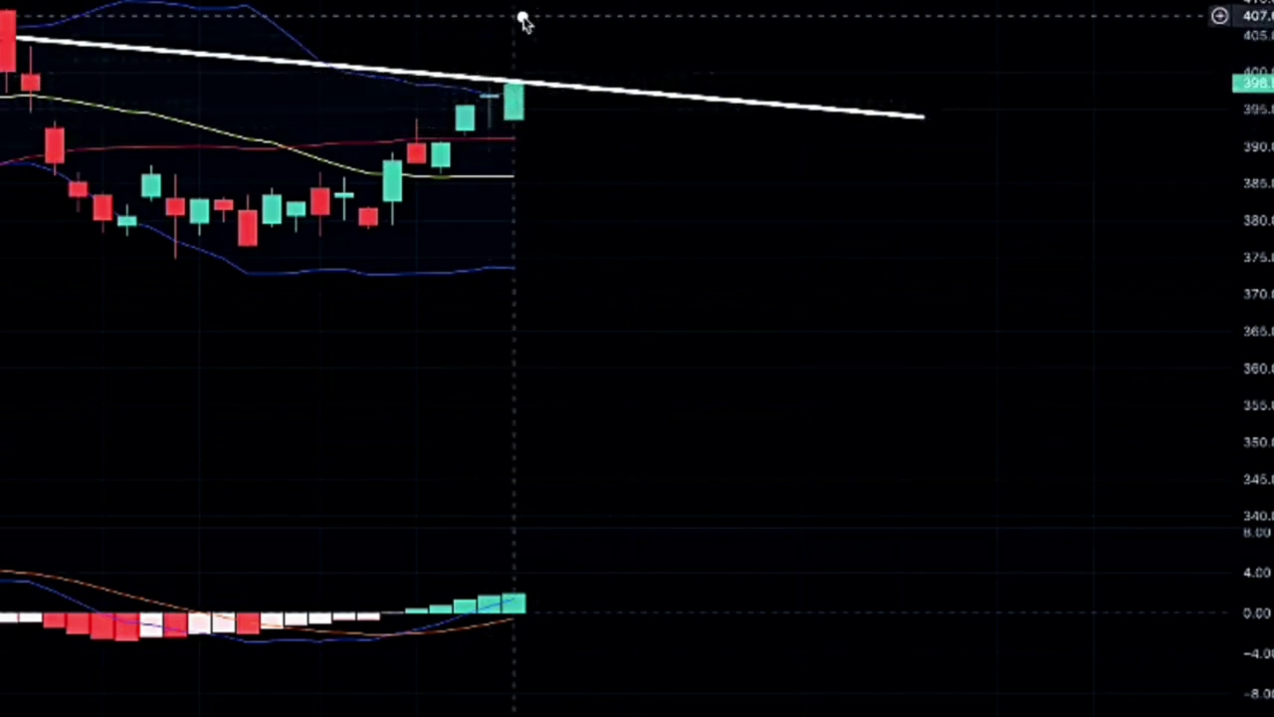
mouse_move(534, 29)
left_mouse_down()
mouse_move(563, 60)
mouse_move(563, 79)
left_mouse_up()
mouse_move(514, 38)
left_mouse_down()
mouse_move(543, 50)
mouse_move(555, 85)
left_mouse_up()
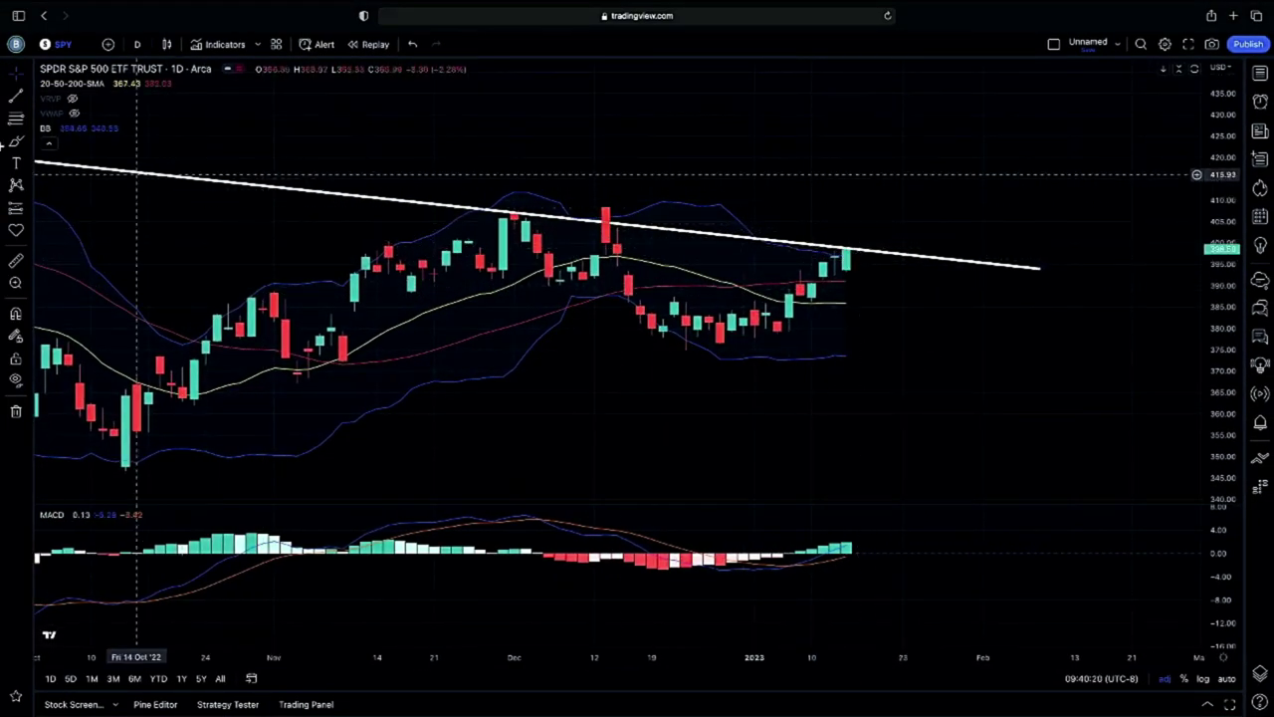
left_click(49, 147)
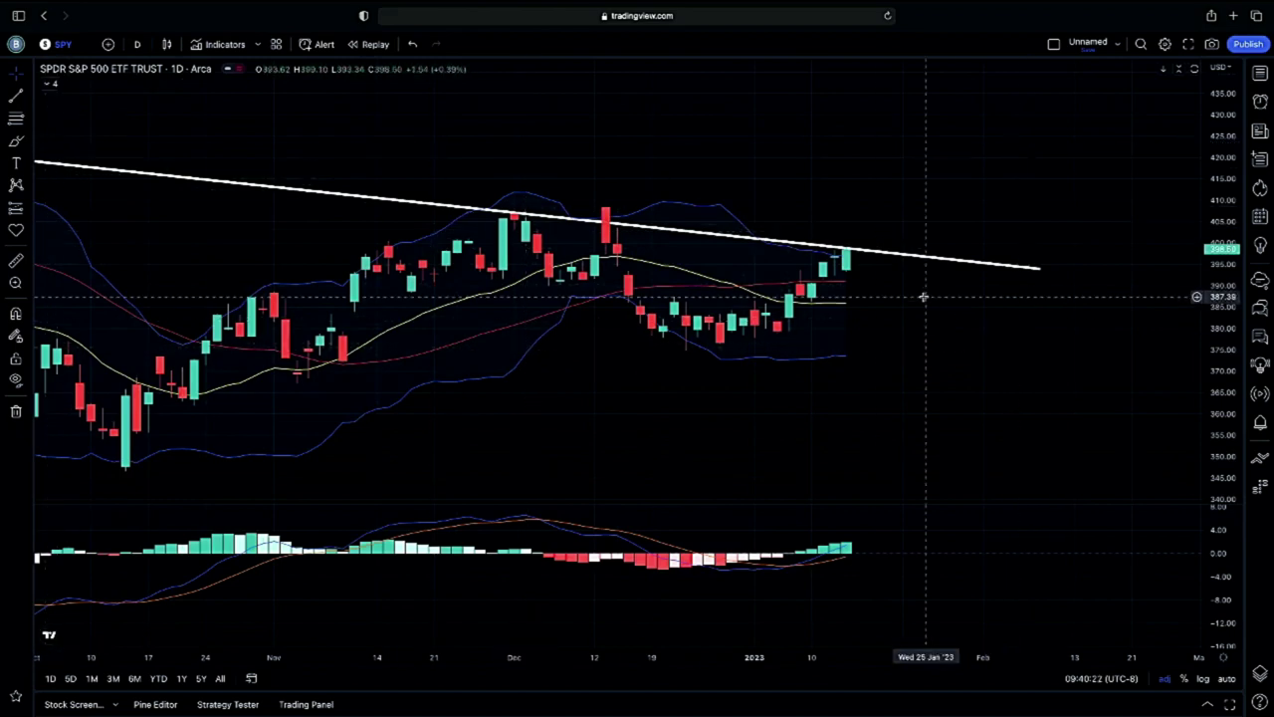
- Box the latest candle's touch of the upper trendline, sketch three framed candles above it, and clear the sketches
scroll(925, 295, "up", 3)
left_click_drag(931, 307, 972, 309)
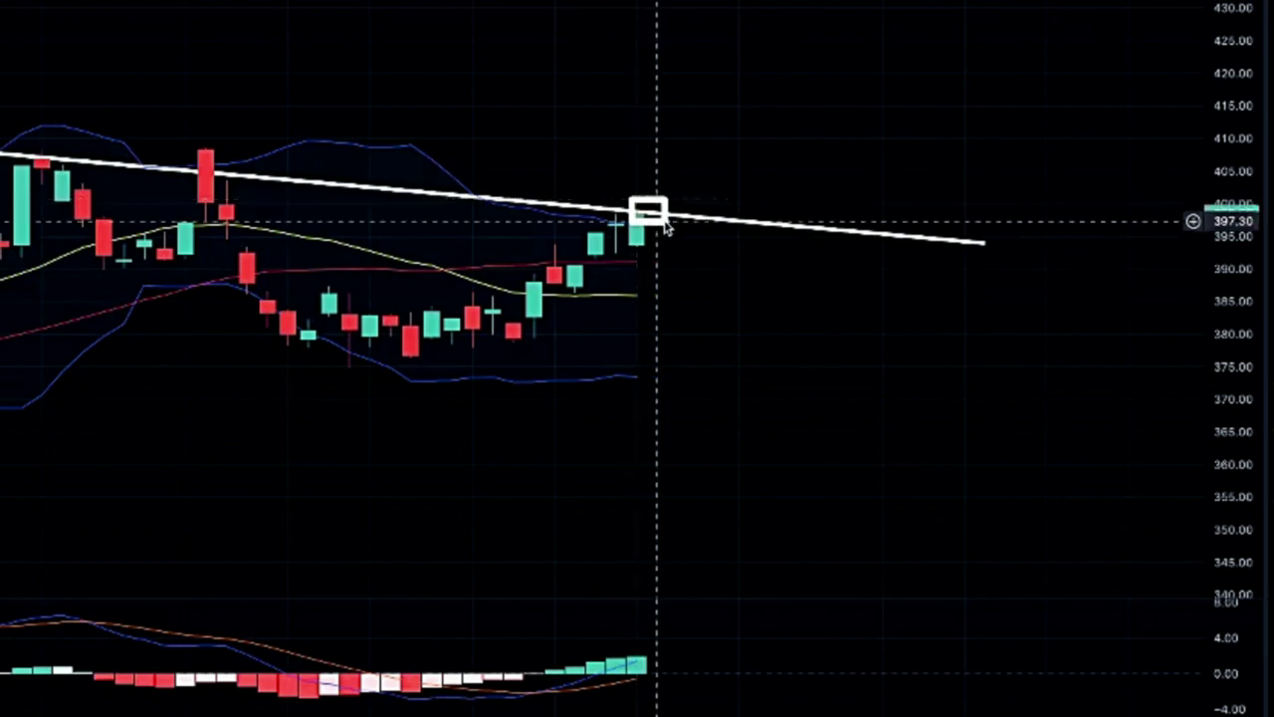
mouse_move(637, 129)
left_mouse_down()
mouse_move(663, 176)
mouse_move(654, 205)
mouse_move(699, 191)
left_mouse_up()
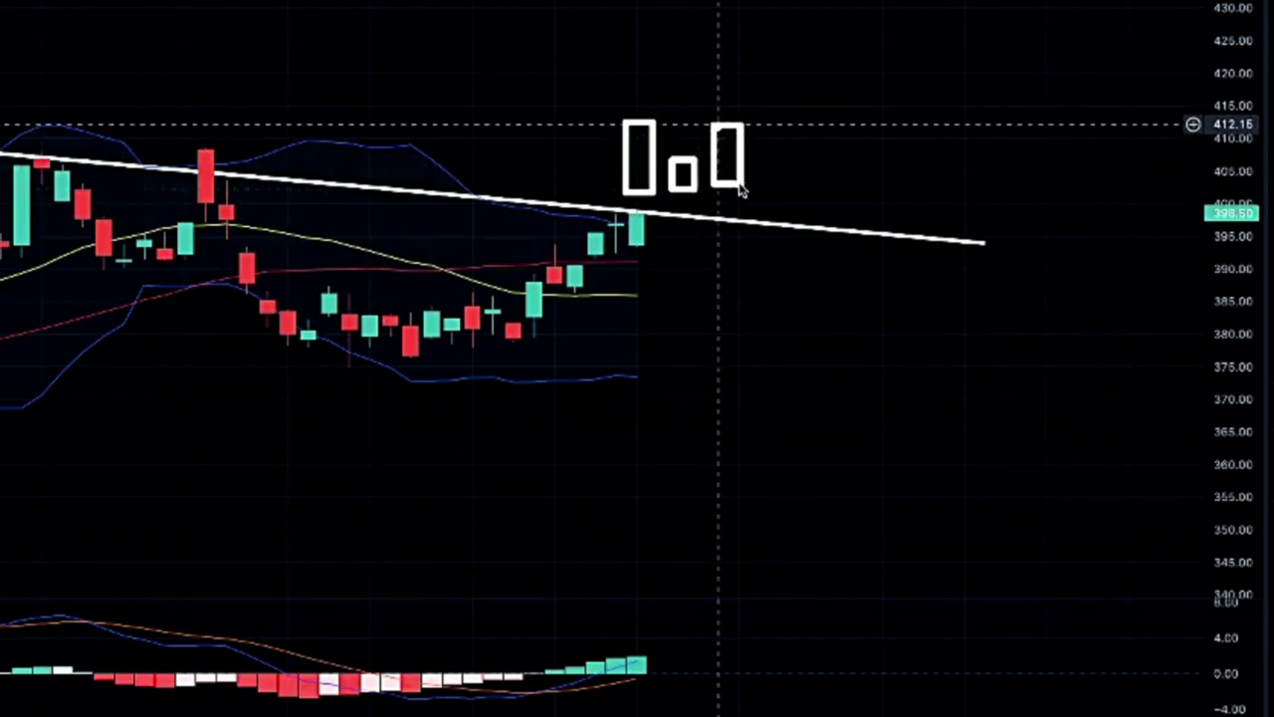
left_click_drag(596, 99, 763, 211)
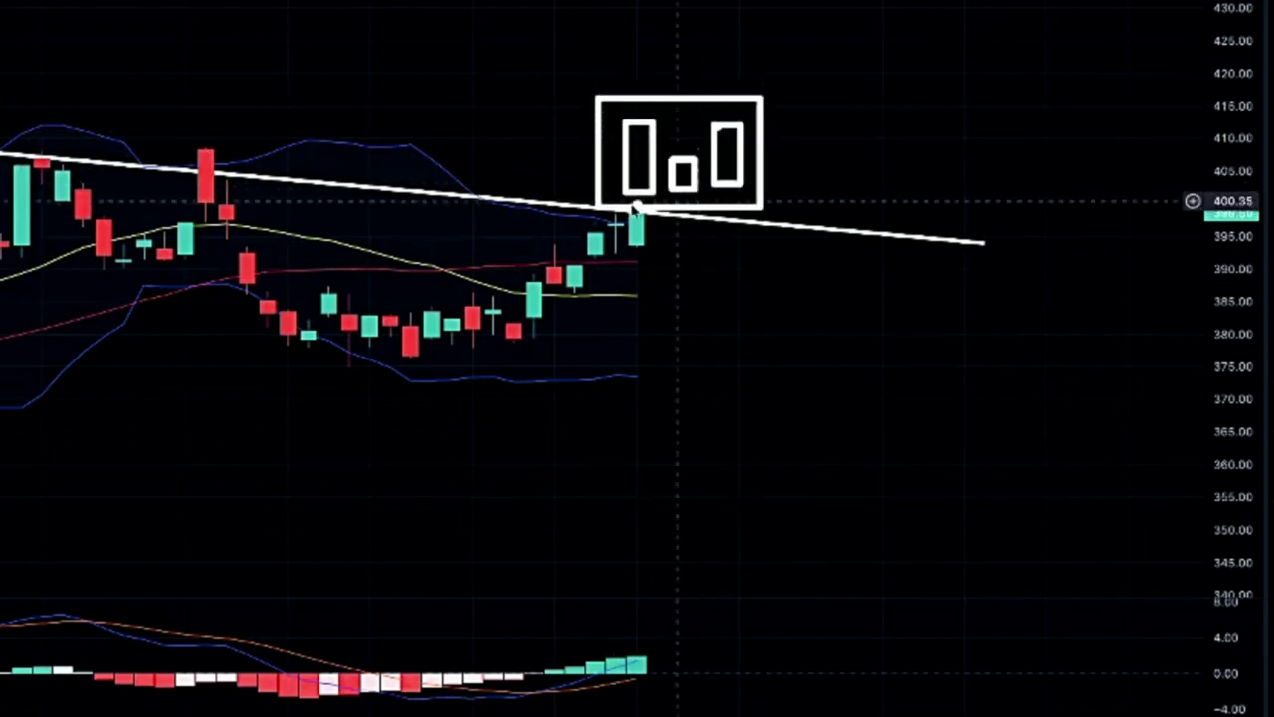
key("Escape")
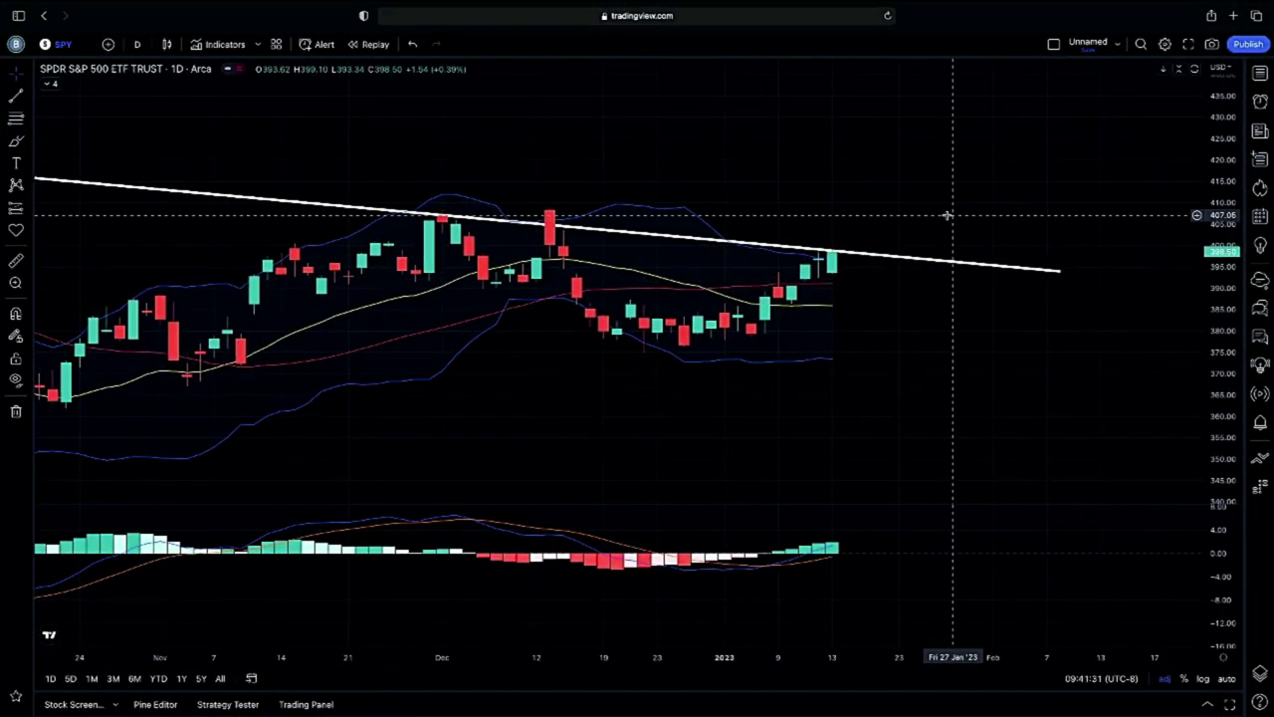
- Hide the Bollinger Bands indicator on the daily chart
left_click(49, 88)
left_click(61, 128)
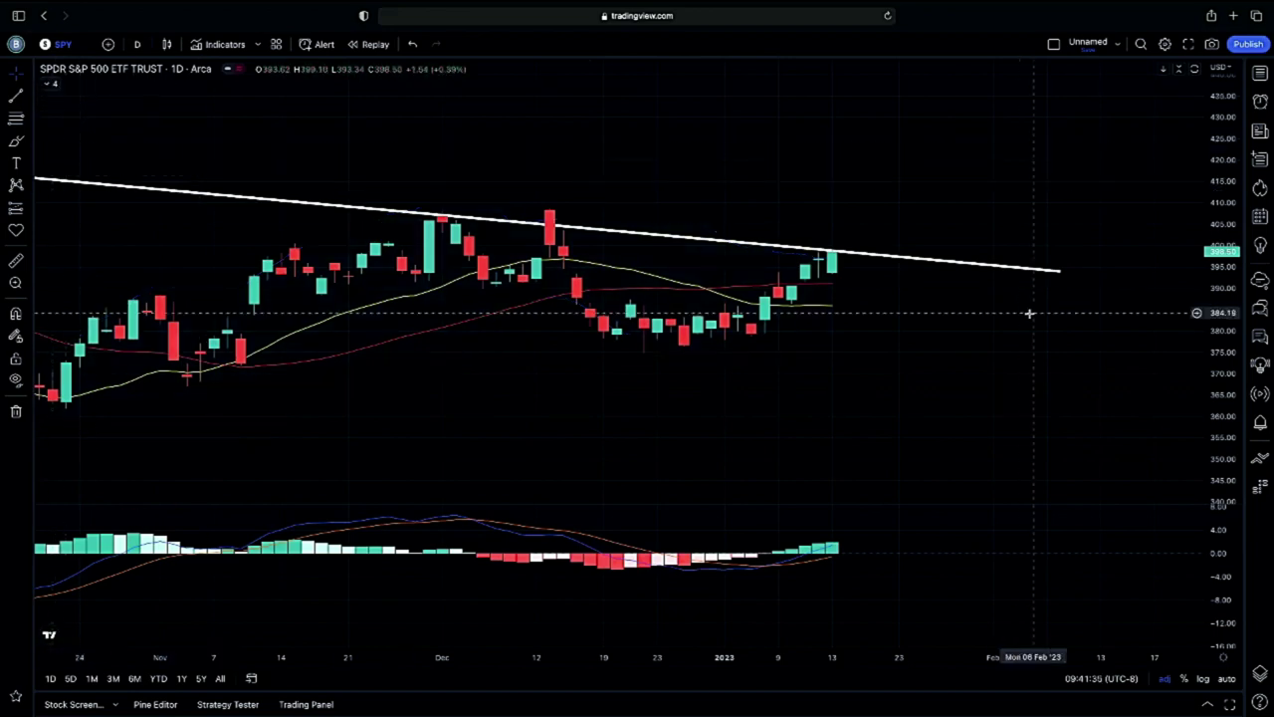
scroll(1030, 308, "down", 5)
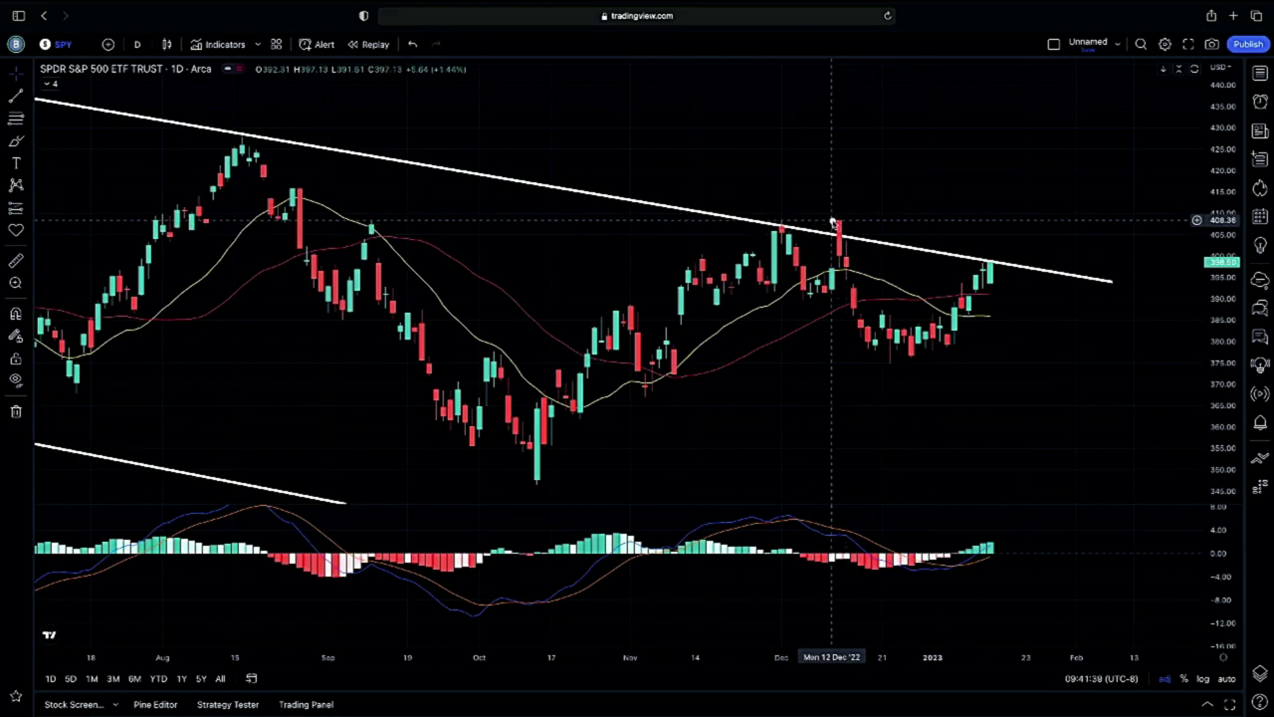
- Mark a horizontal level at about 408.36 from the mid-December 2022 high and sketch projected candles beneath and above it
left_click(832, 221)
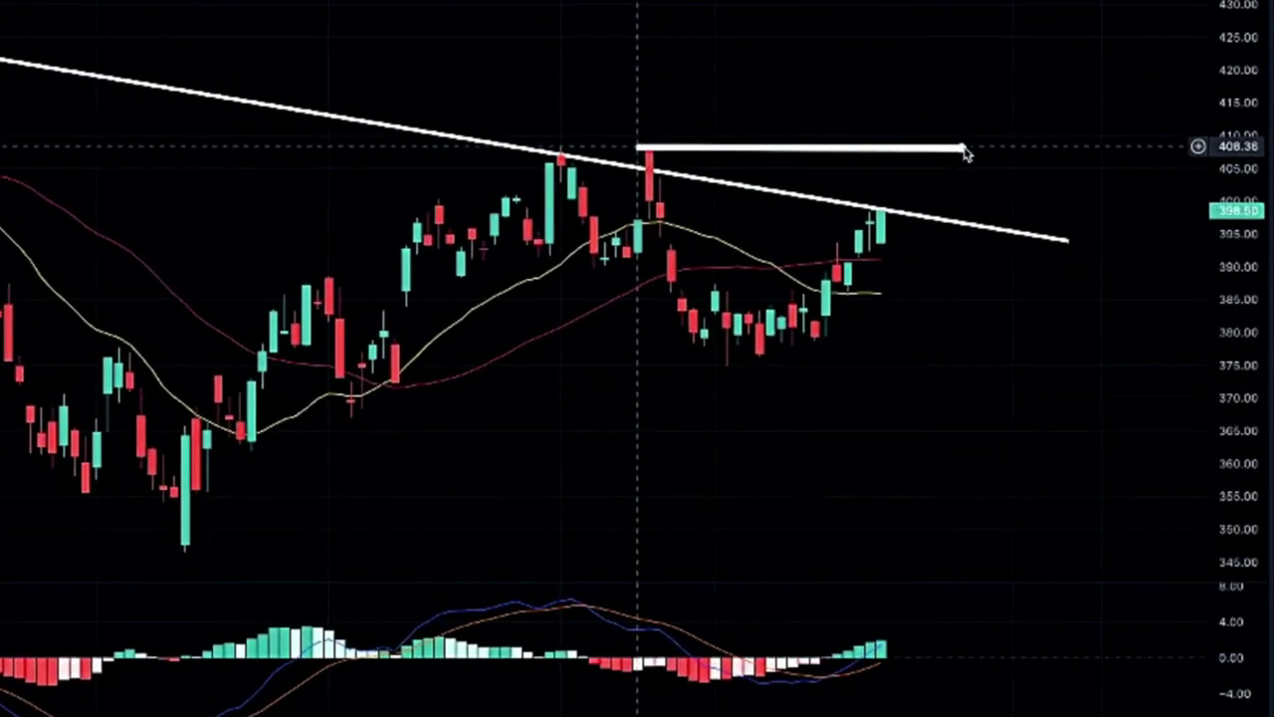
left_click(1119, 146)
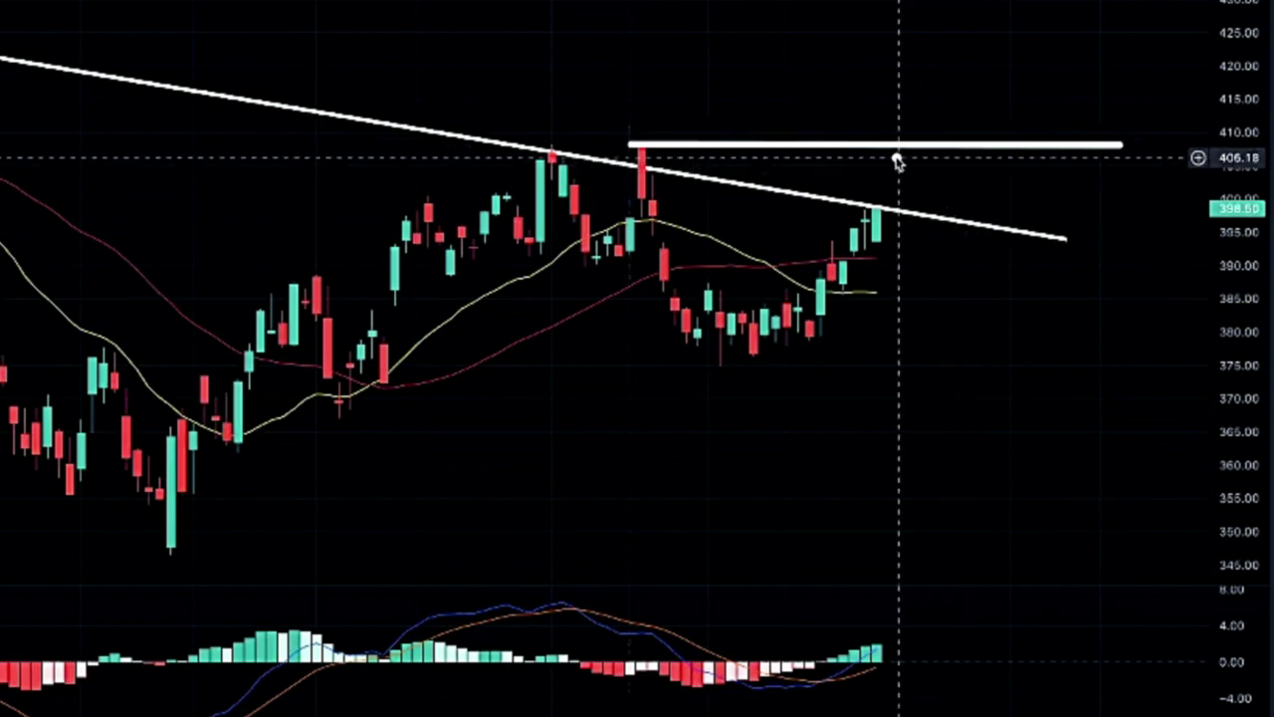
left_click_drag(889, 154, 974, 207)
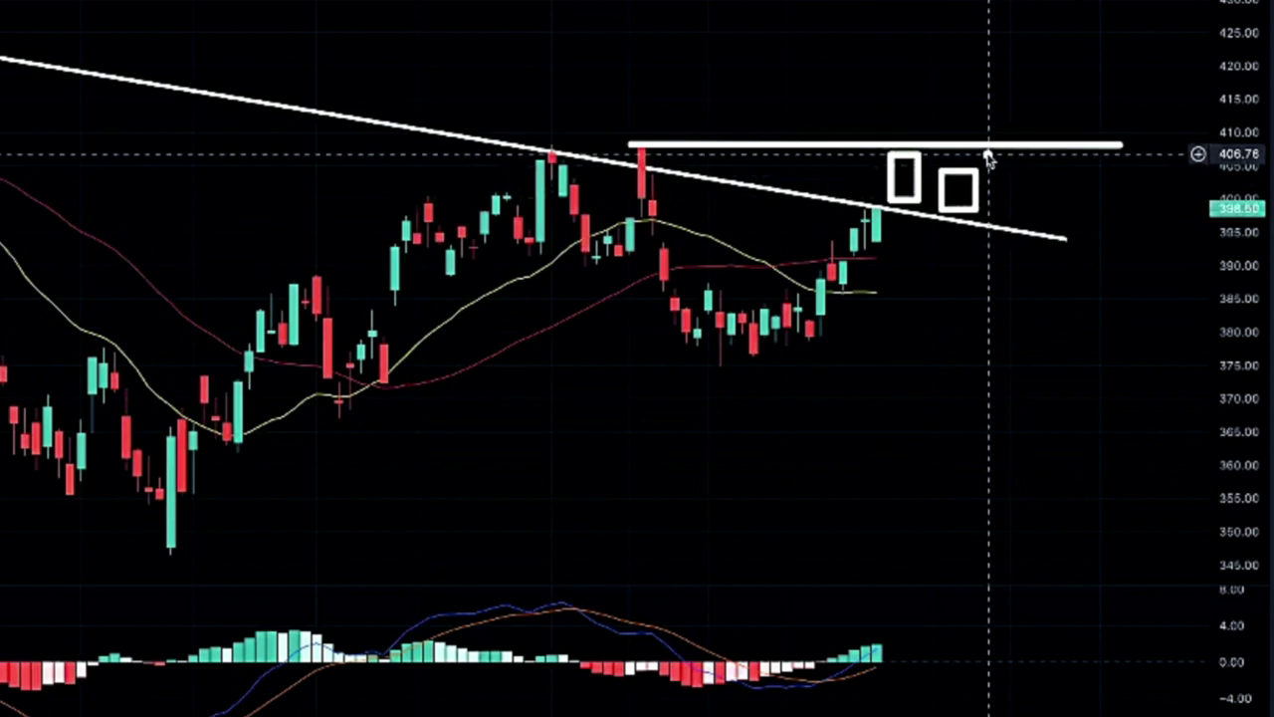
mouse_move(1017, 108)
left_mouse_down()
mouse_move(1059, 150)
mouse_move(1024, 157)
mouse_move(1055, 138)
mouse_move(1082, 156)
left_mouse_up()
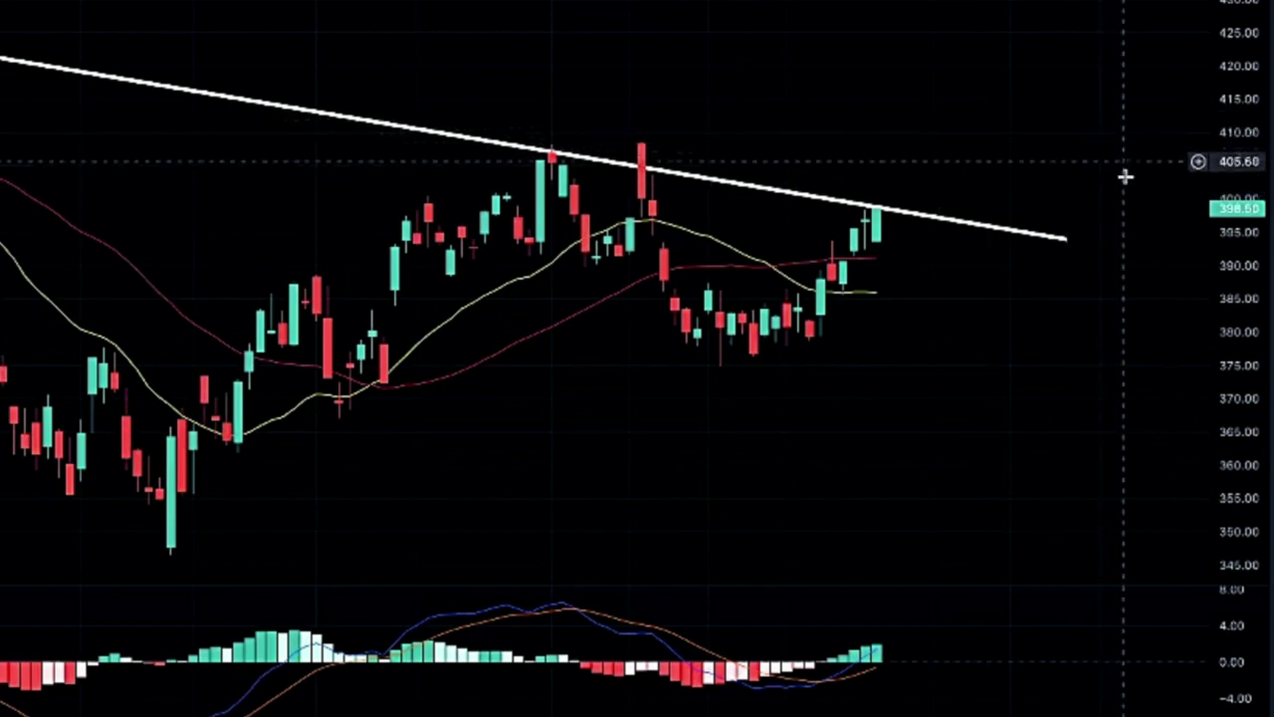
- Mark horizontal levels from the August 2022 peaks at about 416 and 428, and box the area above the trendline
left_click_drag(456, 186, 1148, 192)
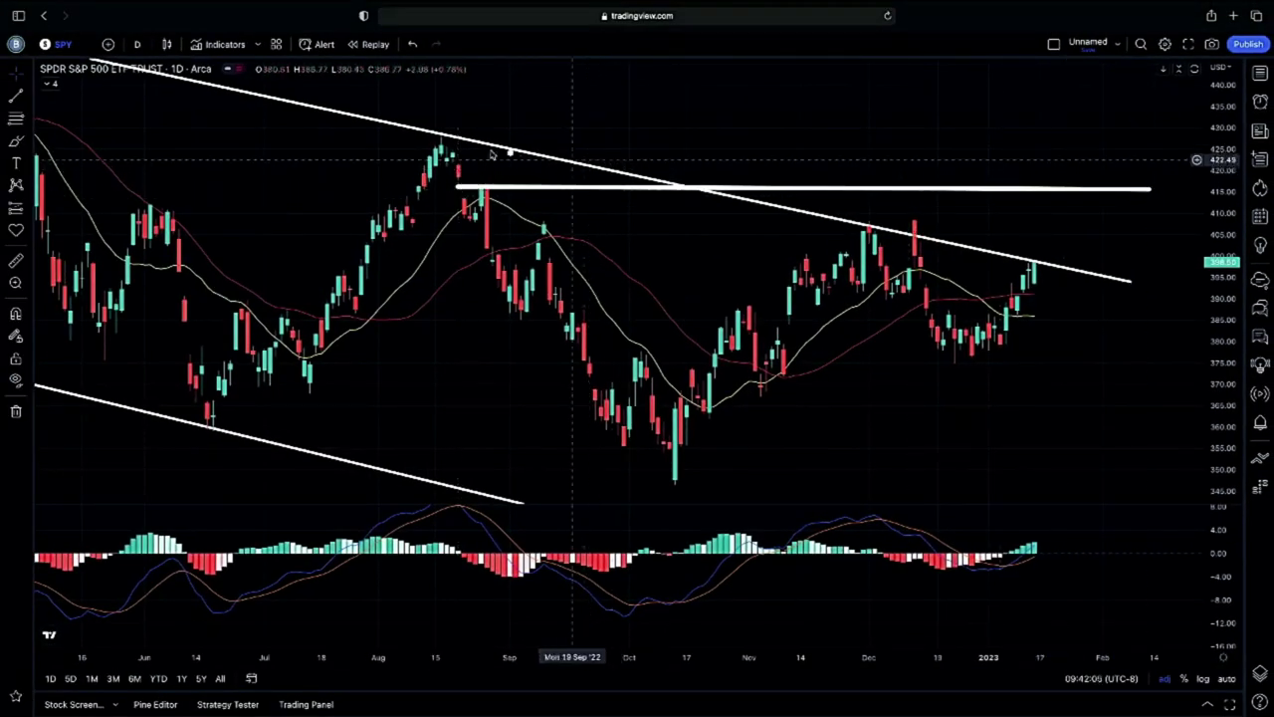
mouse_move(423, 136)
left_mouse_down()
mouse_move(804, 154)
mouse_move(1120, 149)
left_mouse_up()
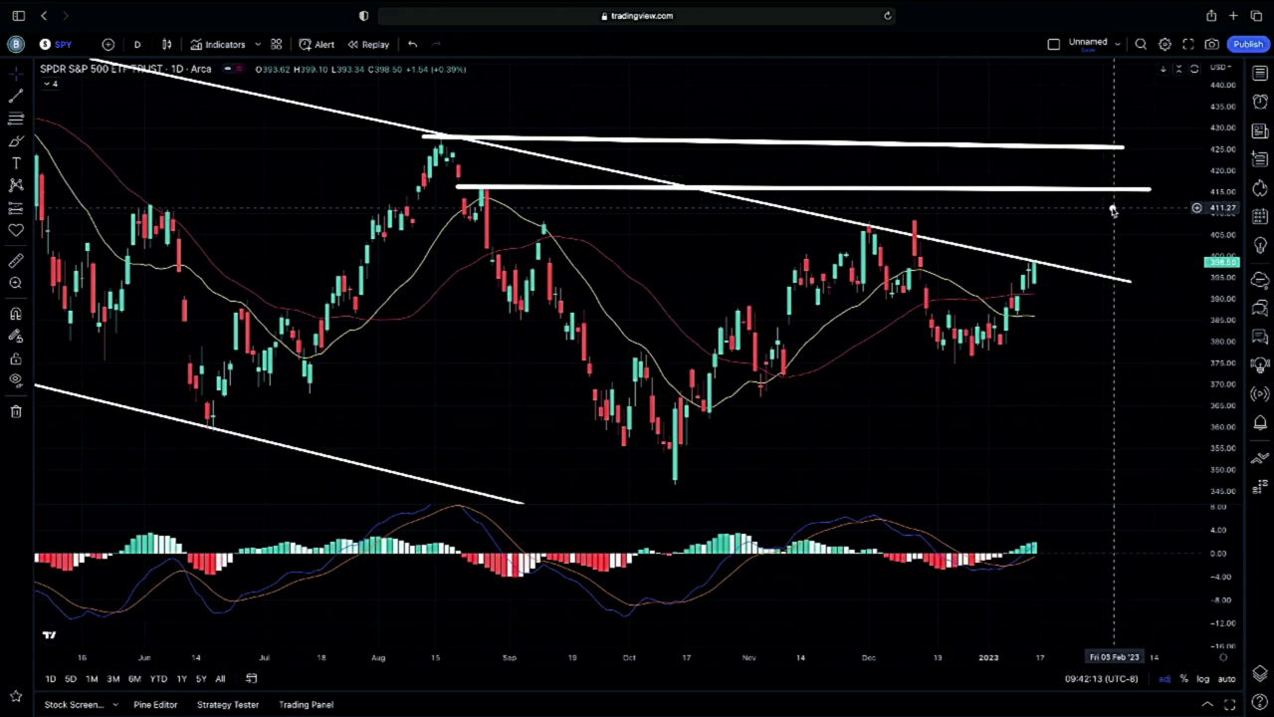
key("Escape")
mouse_move(1046, 199)
left_mouse_down()
mouse_move(1110, 253)
mouse_move(1048, 240)
left_mouse_up()
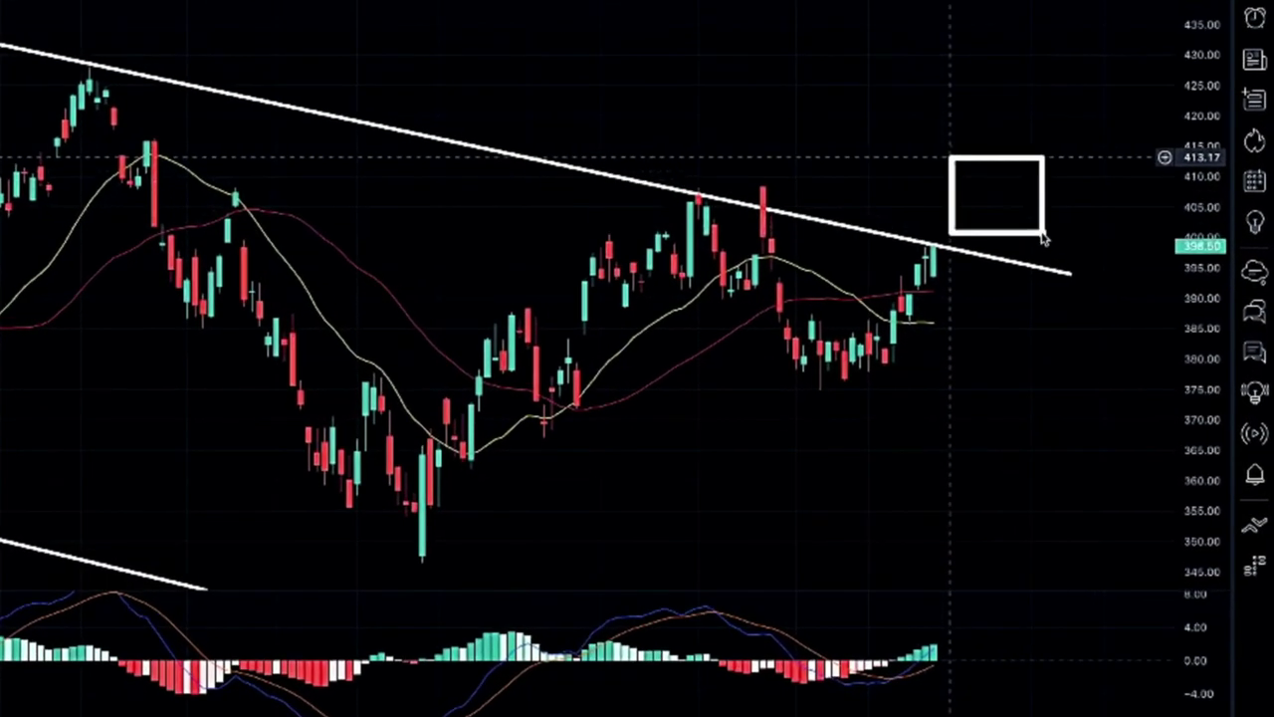
key("Escape")
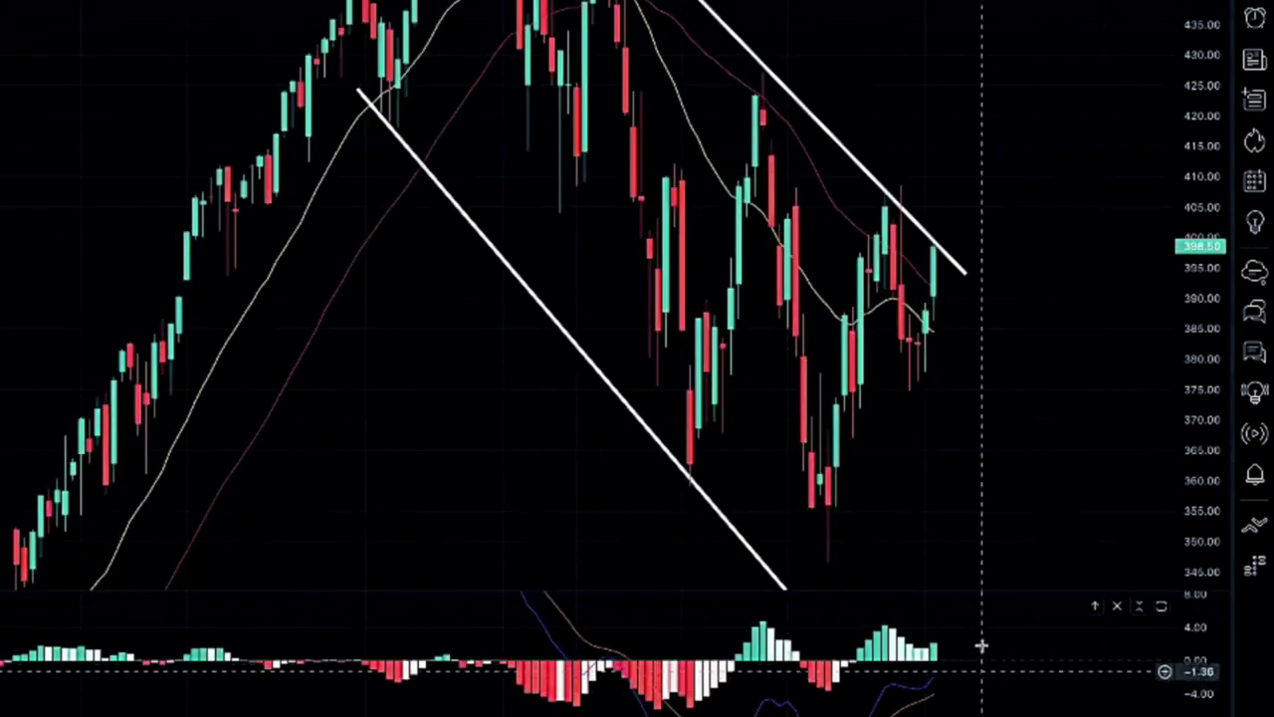
- Box the newest histogram bars in the maximized weekly MACD pane and compress the pane's value scale
double_click(1000, 658)
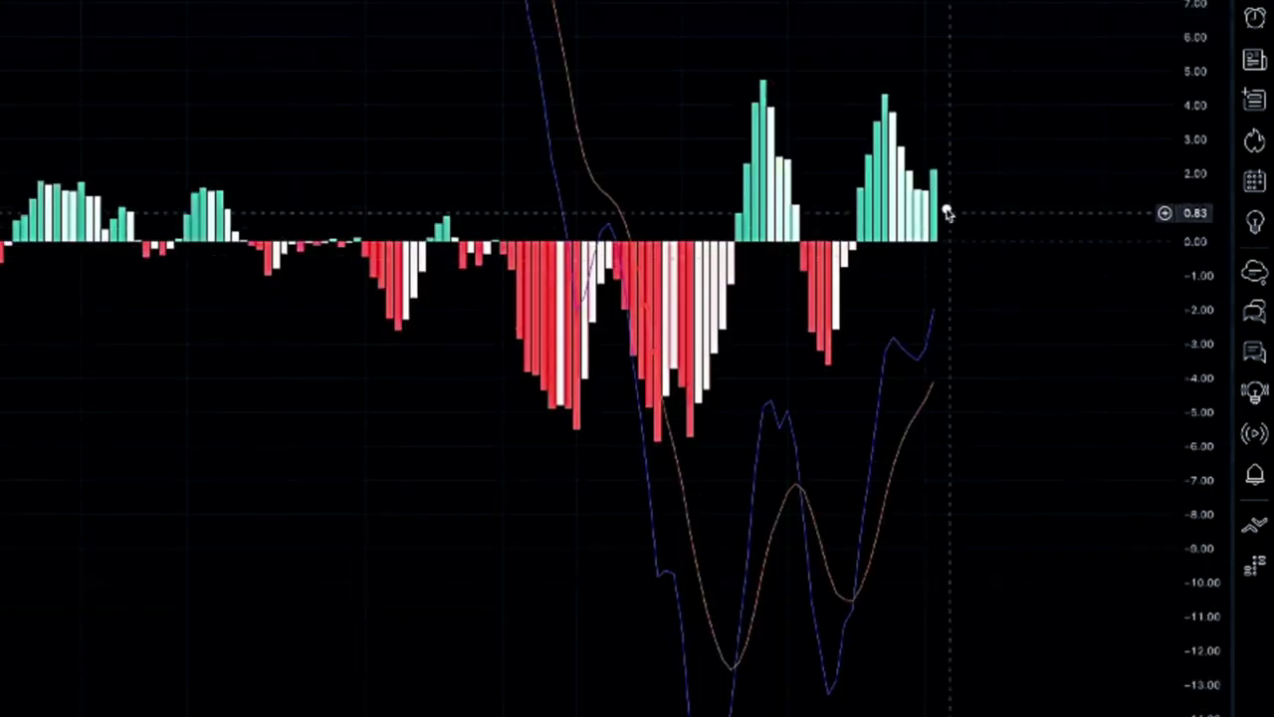
left_click_drag(936, 180, 1044, 277)
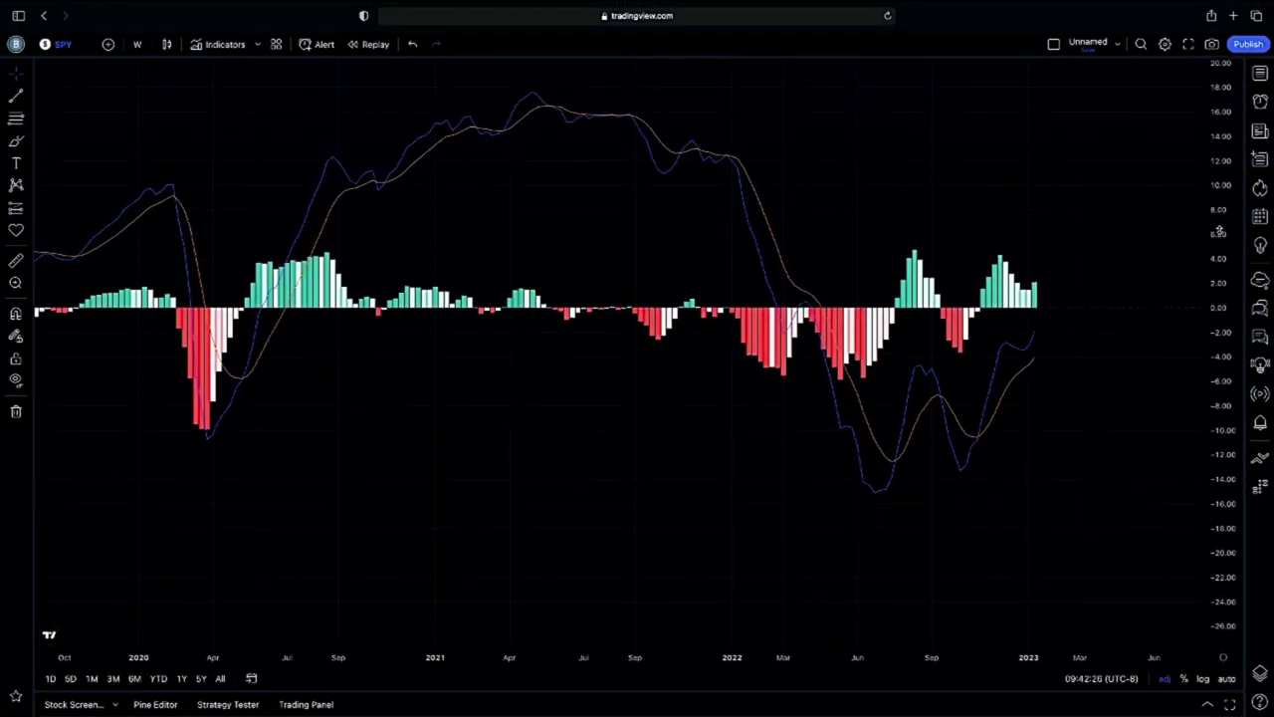
left_click_drag(1219, 230, 1219, 280)
left_click_drag(1104, 361, 1060, 360)
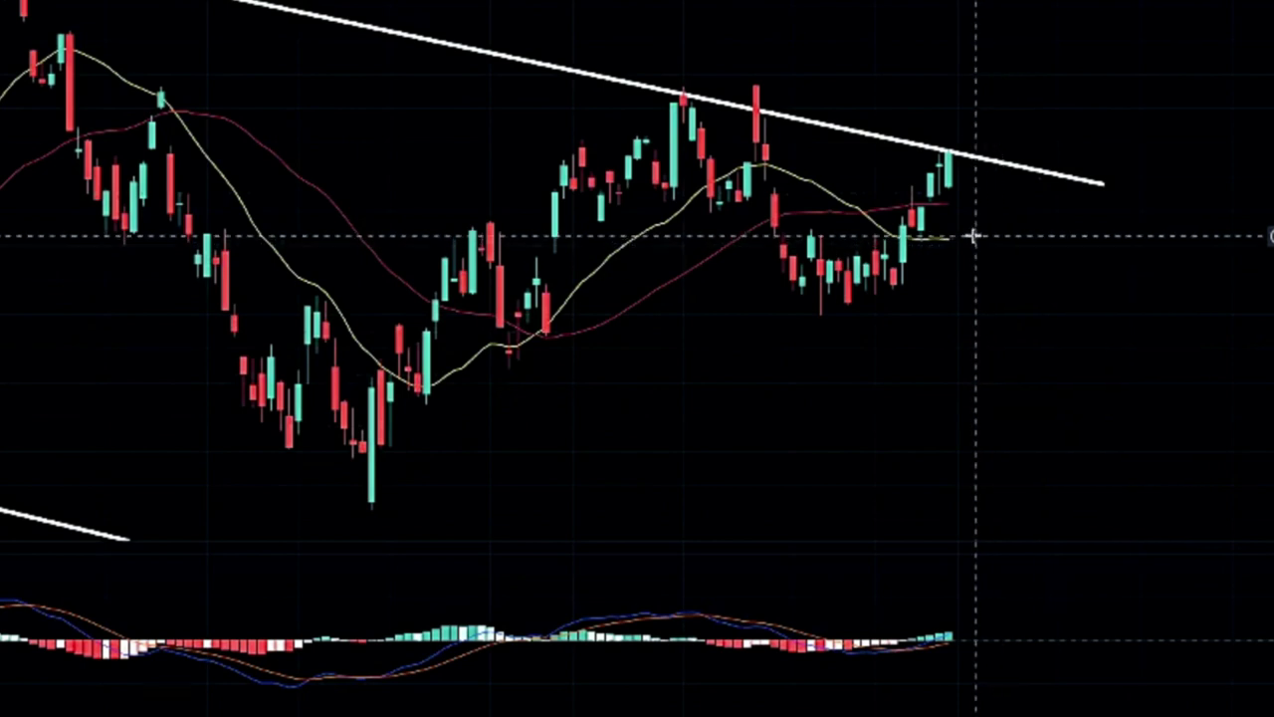
- Box the area between the latest daily candles and the two moving averages below the trendline
mouse_move(921, 188)
left_mouse_down()
mouse_move(976, 222)
mouse_move(1003, 261)
mouse_move(961, 239)
left_mouse_up()
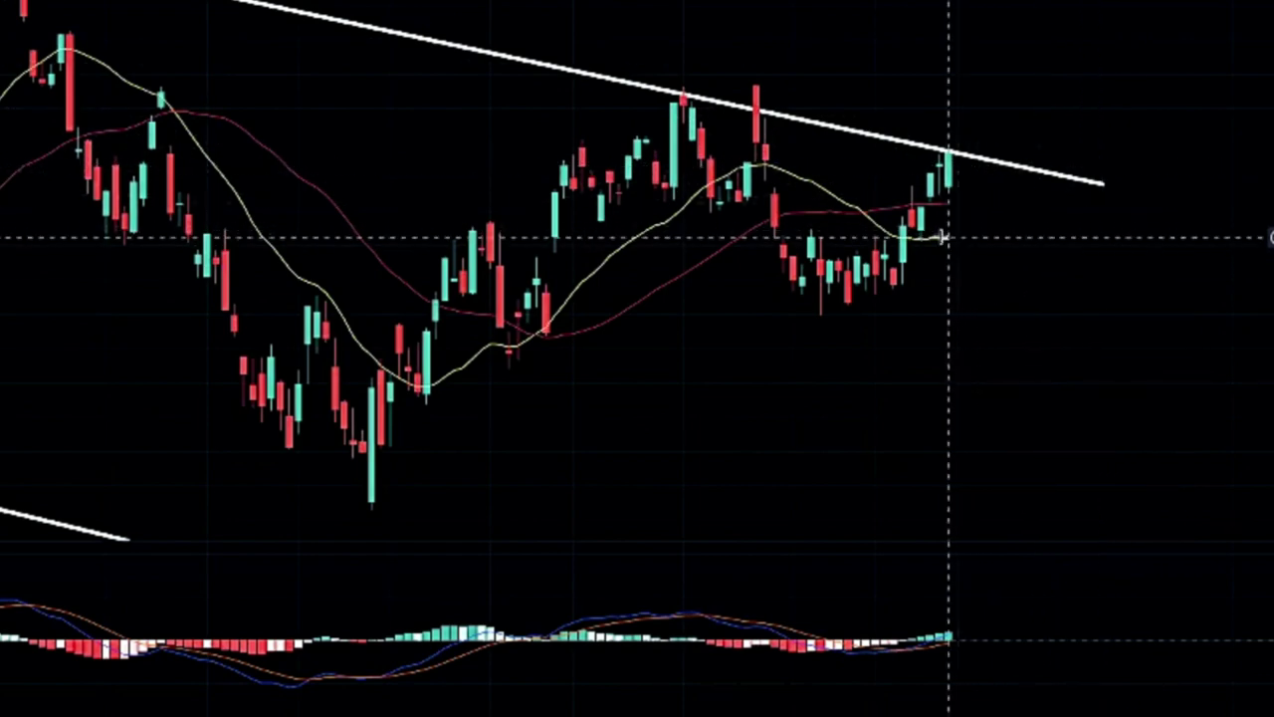
scroll(981, 112, "up", 3)
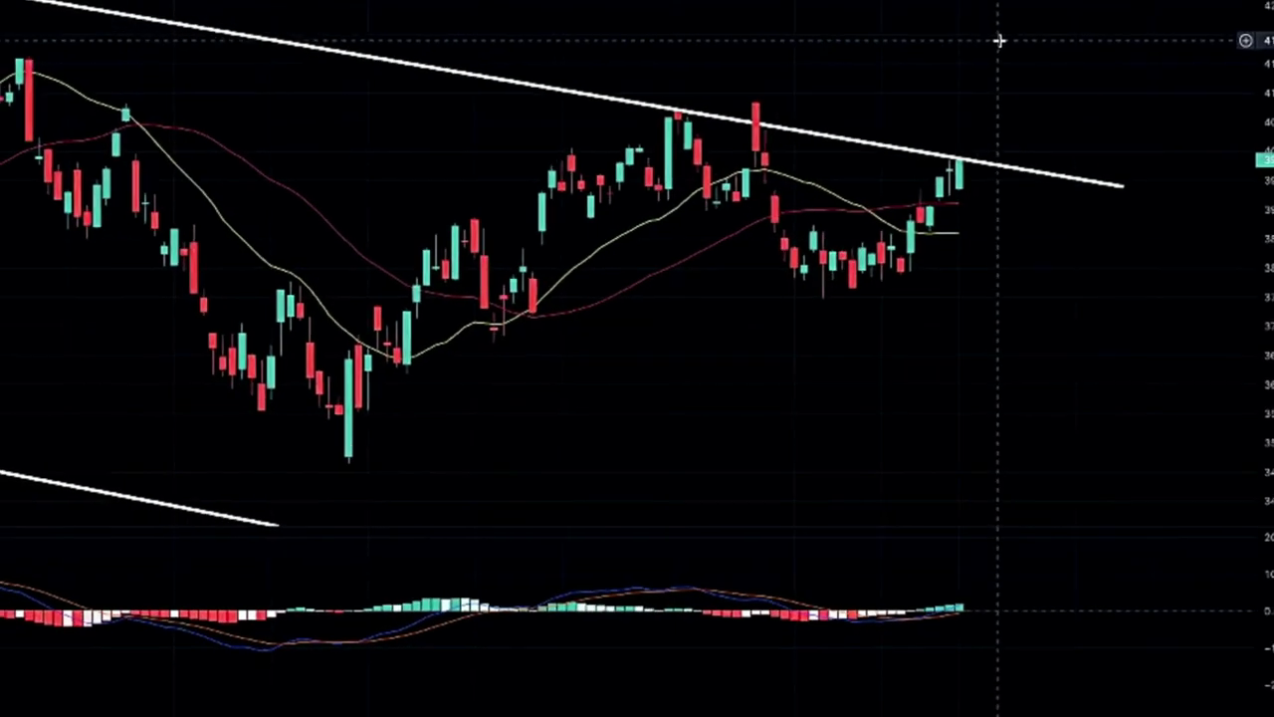